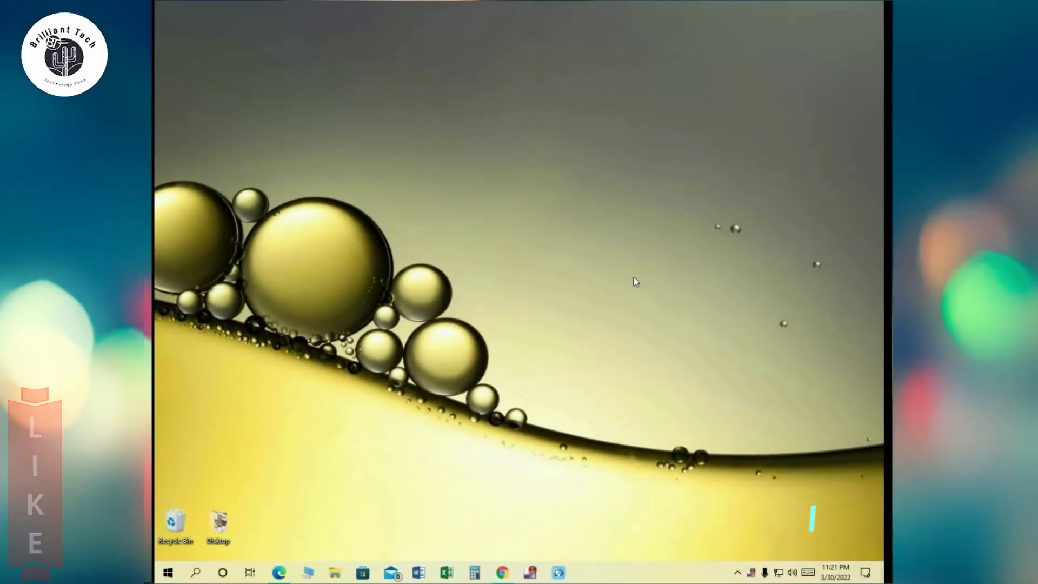
# Refresh the desktop, skim Google results for data recovery software, then close the browser.
pyautogui.rightClick(633, 233)
pyautogui.click(582, 265)
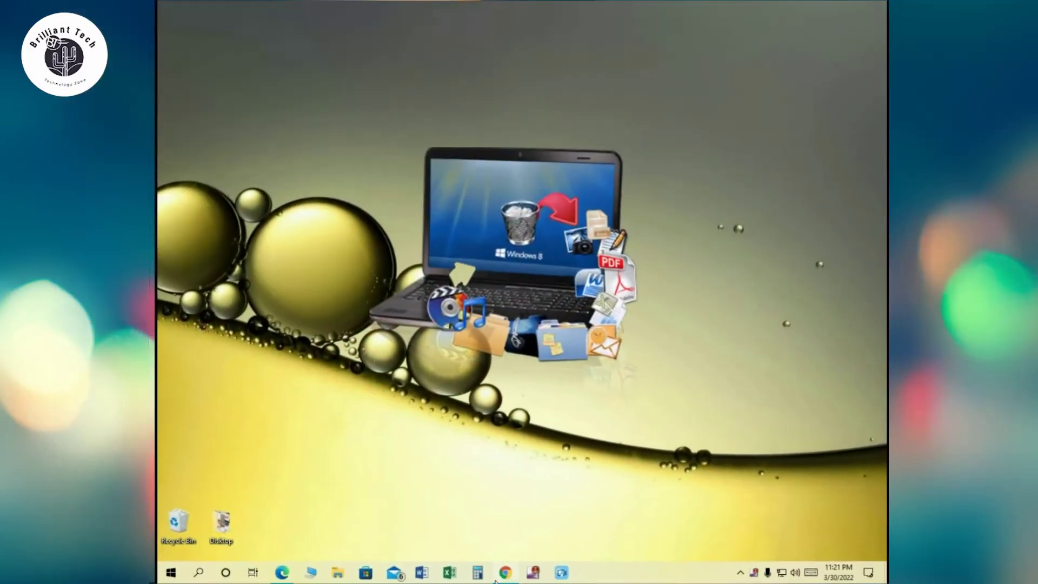
pyautogui.click(504, 574)
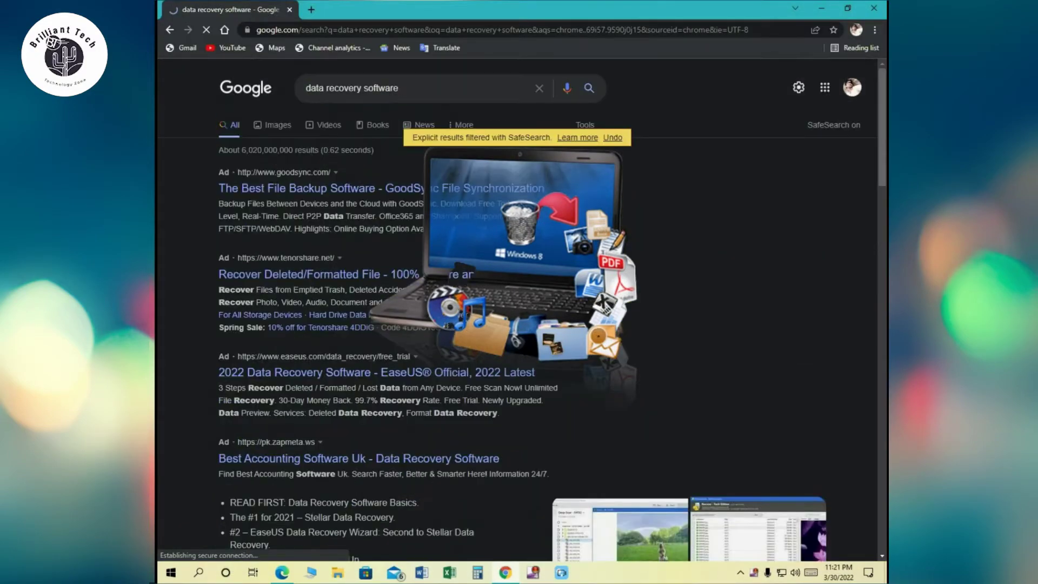
pyautogui.scroll(-6, 445, 247)
pyautogui.scroll(-15, 444, 247)
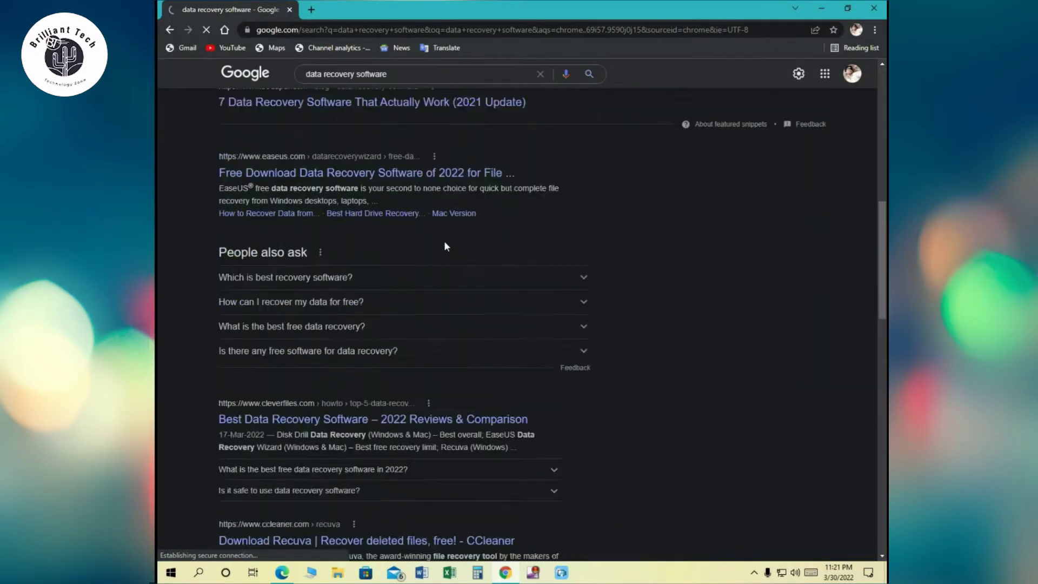
pyautogui.scroll(-4, 425, 265)
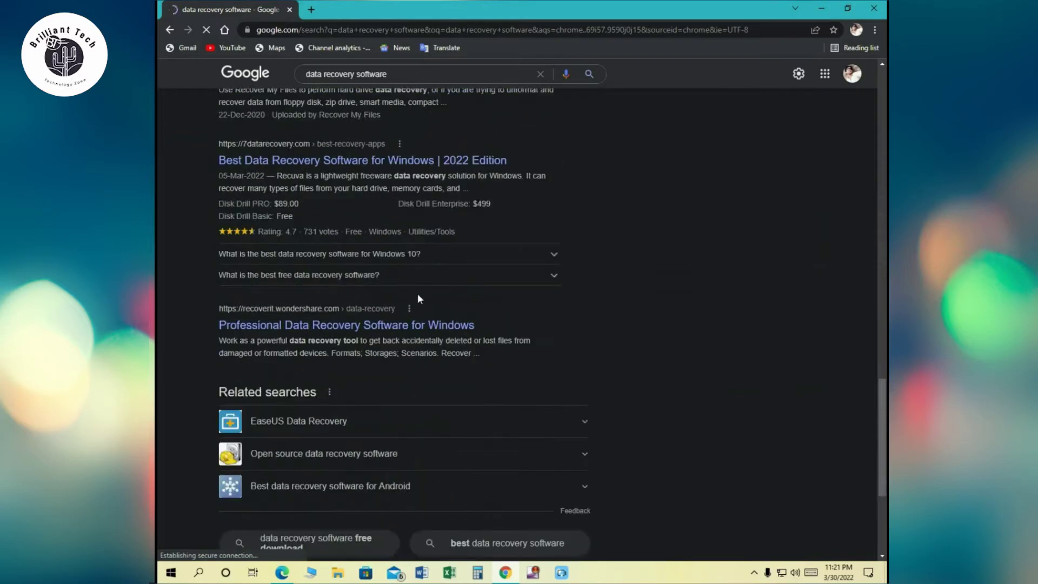
pyautogui.scroll(-4, 653, 138)
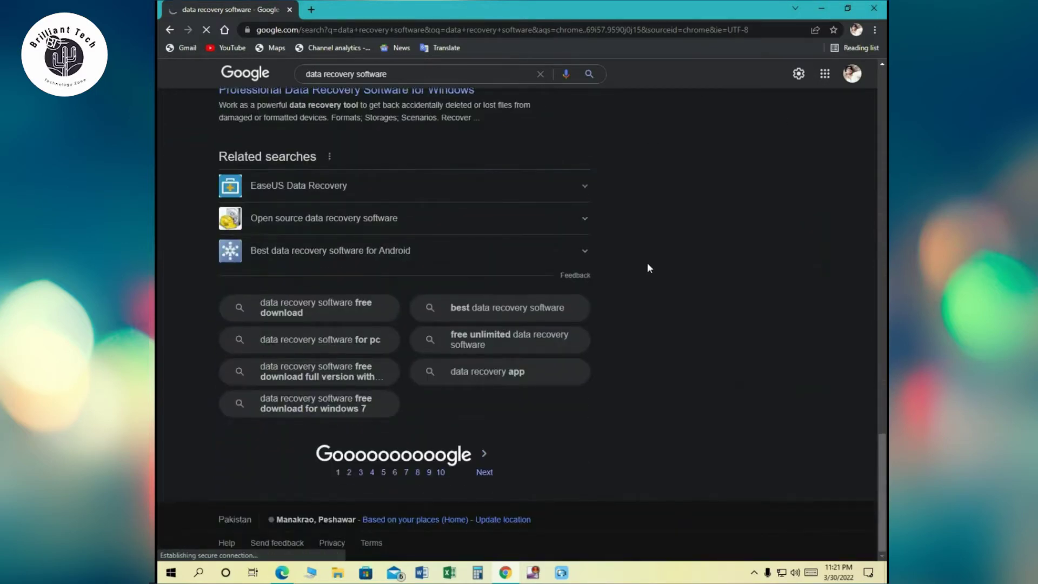
pyautogui.scroll(8, 647, 261)
pyautogui.scroll(7, 648, 265)
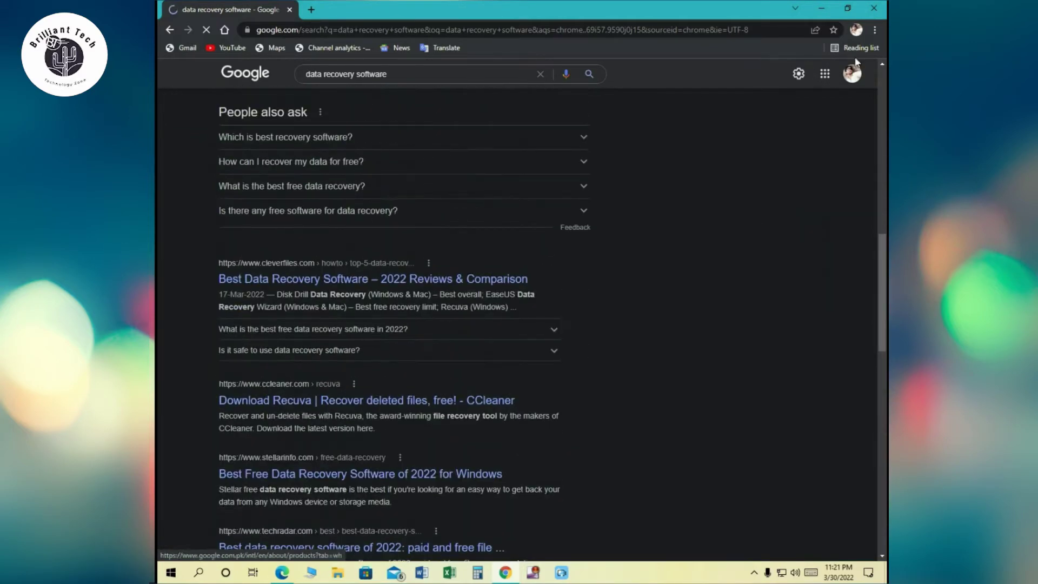
pyautogui.click(872, 8)
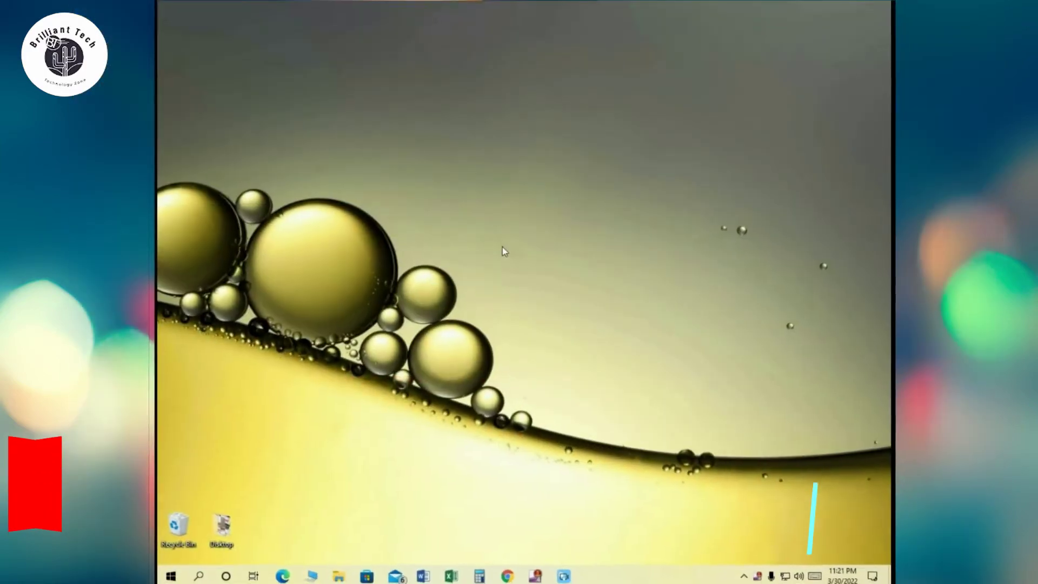
# Refresh the desktop several times.
pyautogui.rightClick(501, 247)
pyautogui.click(474, 279)
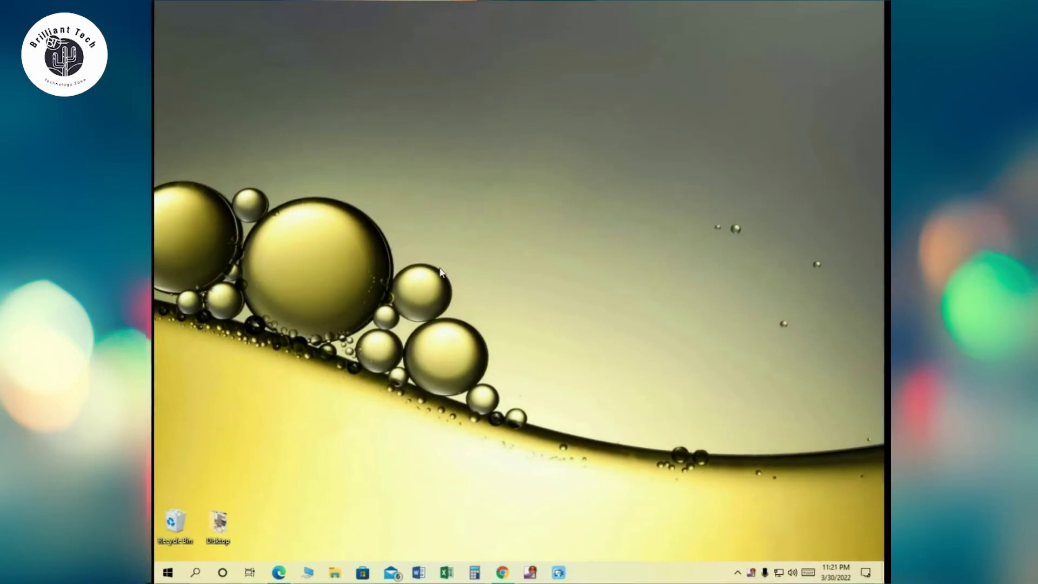
pyautogui.rightClick(628, 232)
pyautogui.click(580, 264)
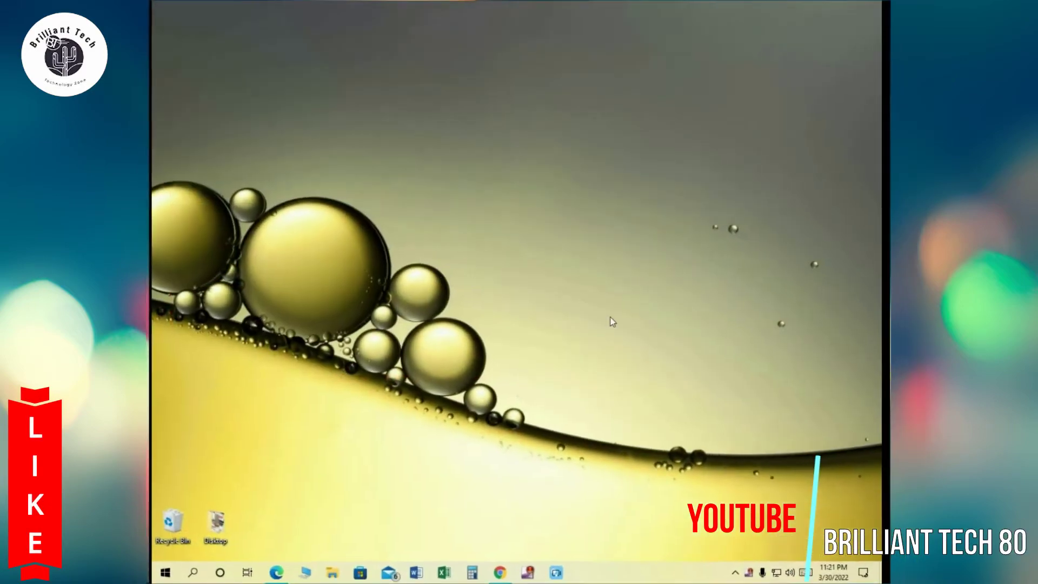
pyautogui.rightClick(625, 231)
pyautogui.click(578, 267)
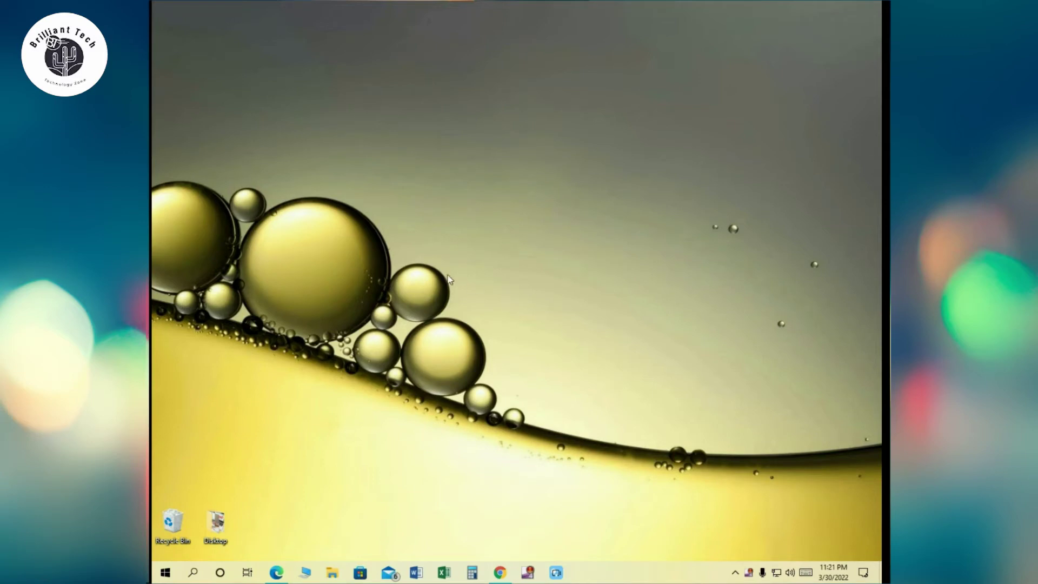
pyautogui.rightClick(626, 231)
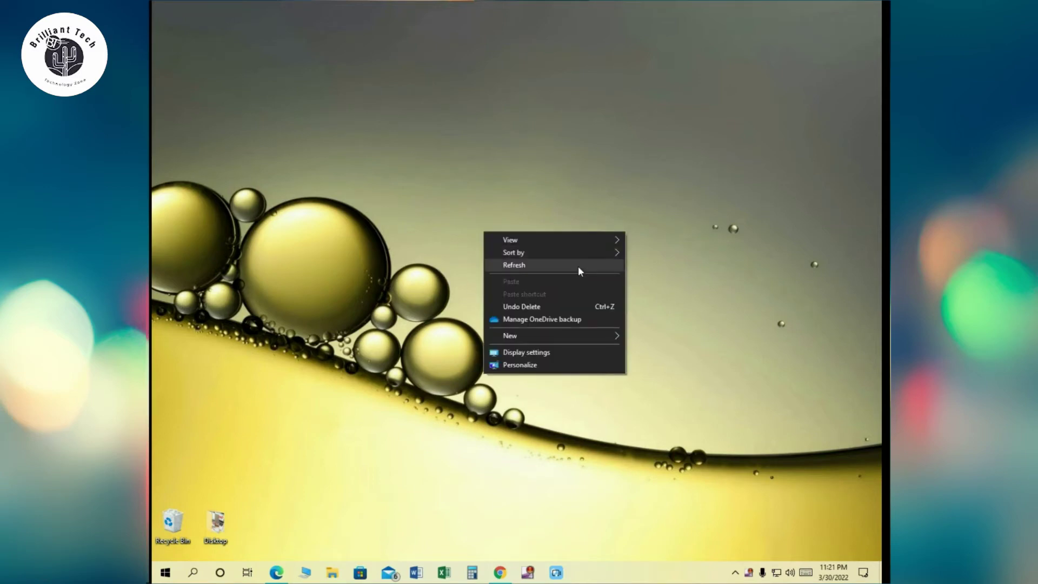
pyautogui.click(578, 267)
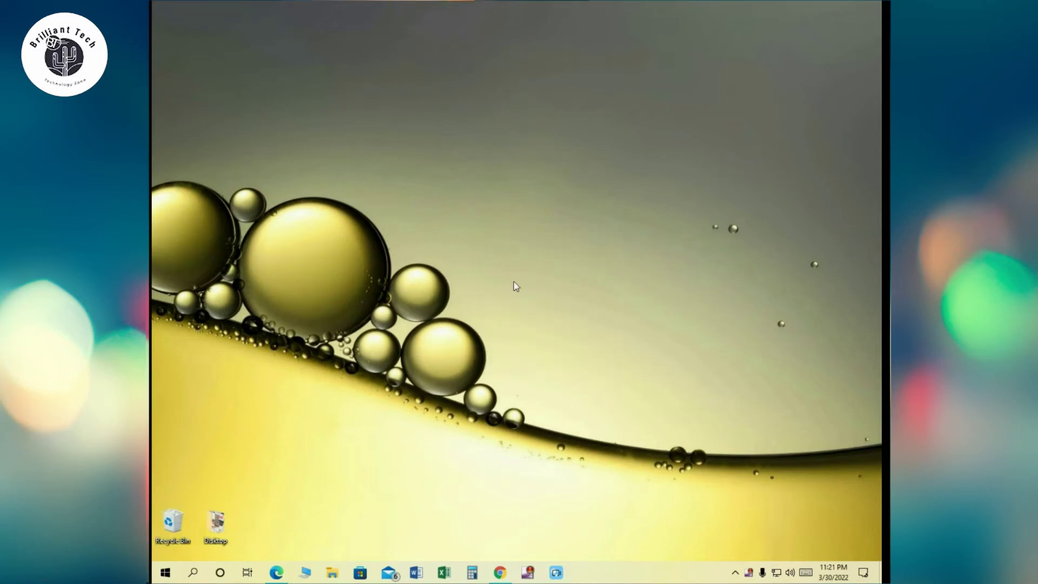
pyautogui.rightClick(627, 234)
pyautogui.click(578, 267)
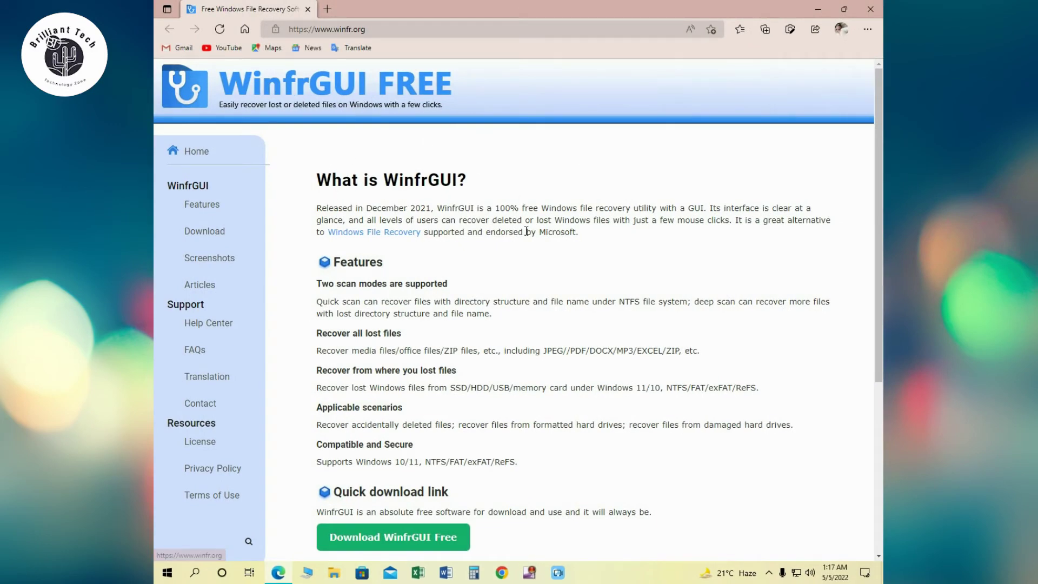
# Read the winfr.org Features, including supported file systems, down to the Quick download link.
pyautogui.scroll(-1, 535, 251)
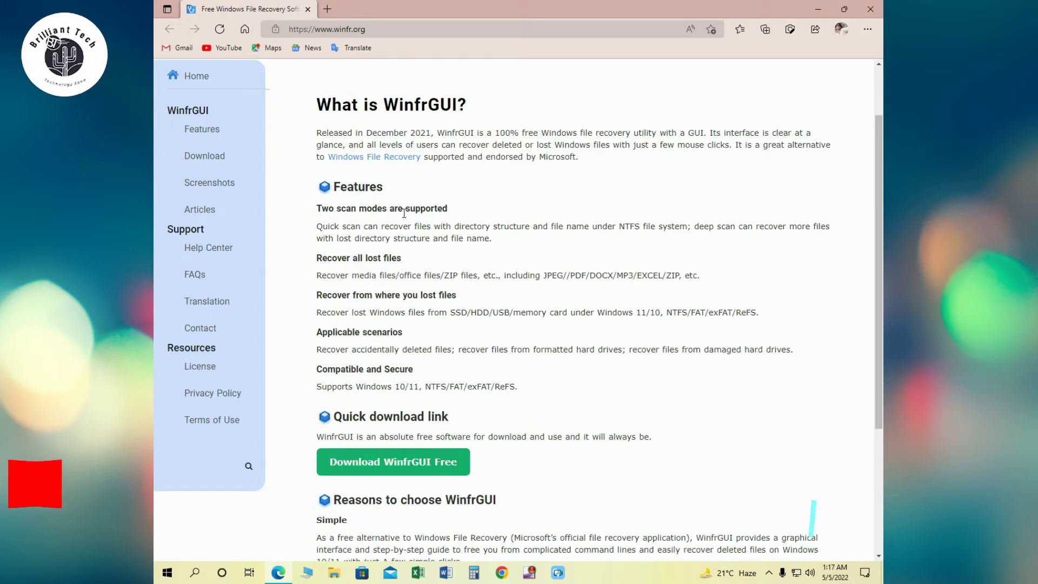
pyautogui.scroll(-1, 368, 184)
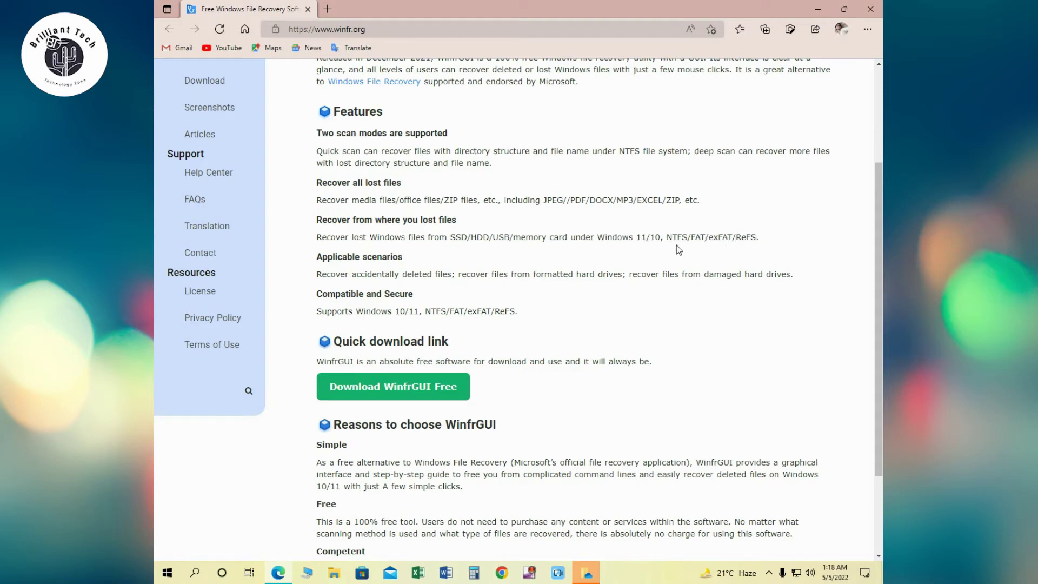
pyautogui.moveTo(667, 238); pyautogui.dragTo(786, 240)
pyautogui.click(787, 241)
pyautogui.scroll(-1, 493, 234)
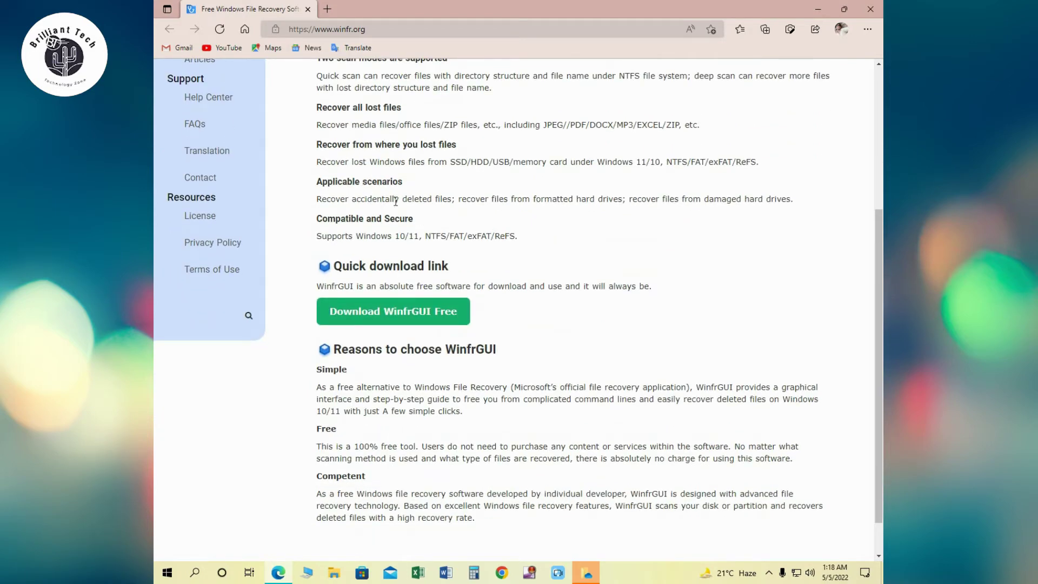
pyautogui.scroll(1, 450, 197)
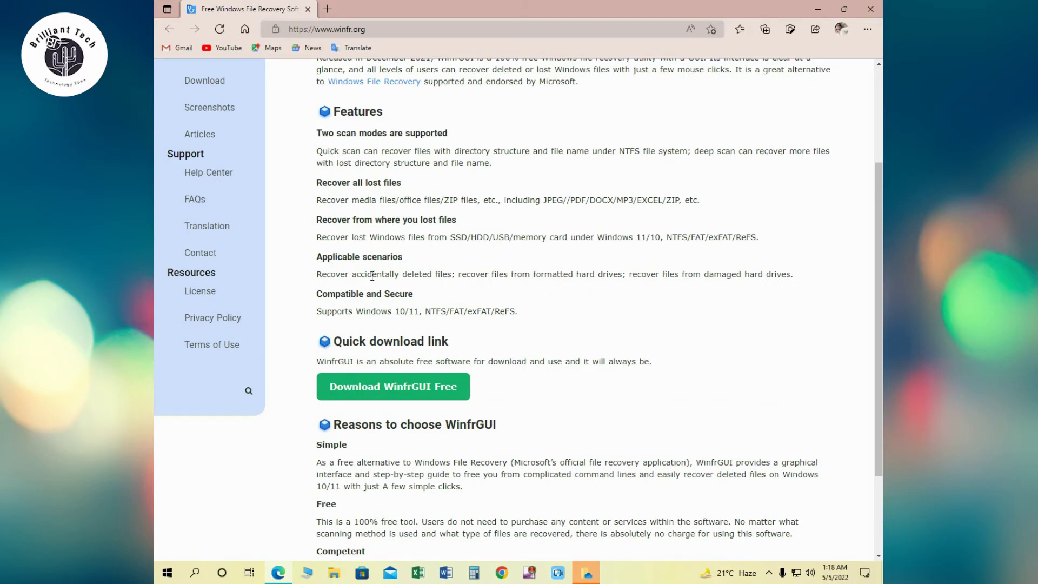
pyautogui.scroll(-1, 369, 227)
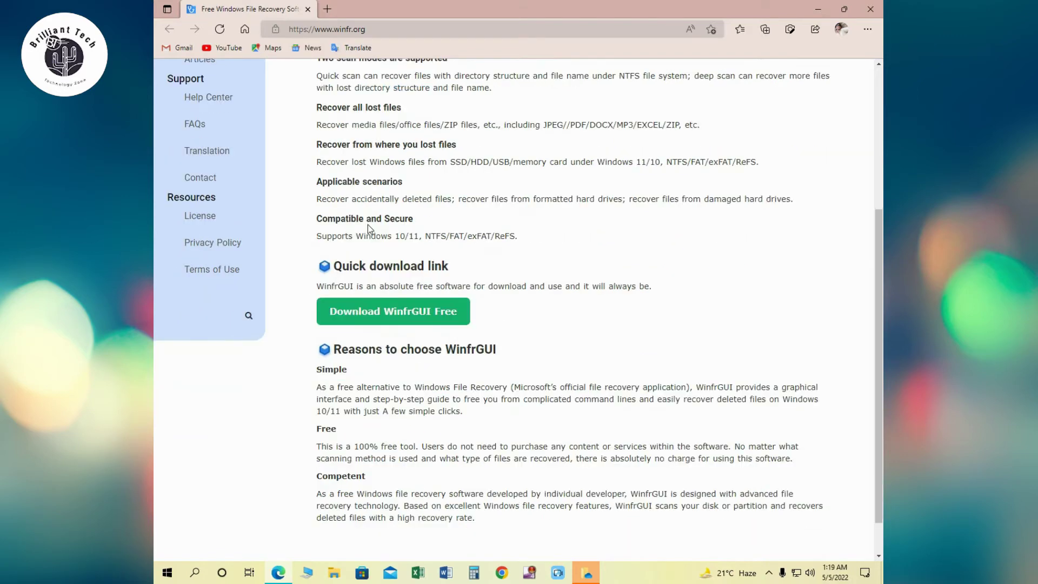
# Start the WinfrGUI Free download, cancel saving a second copy to Downloads, and close Edge.
pyautogui.click(406, 311)
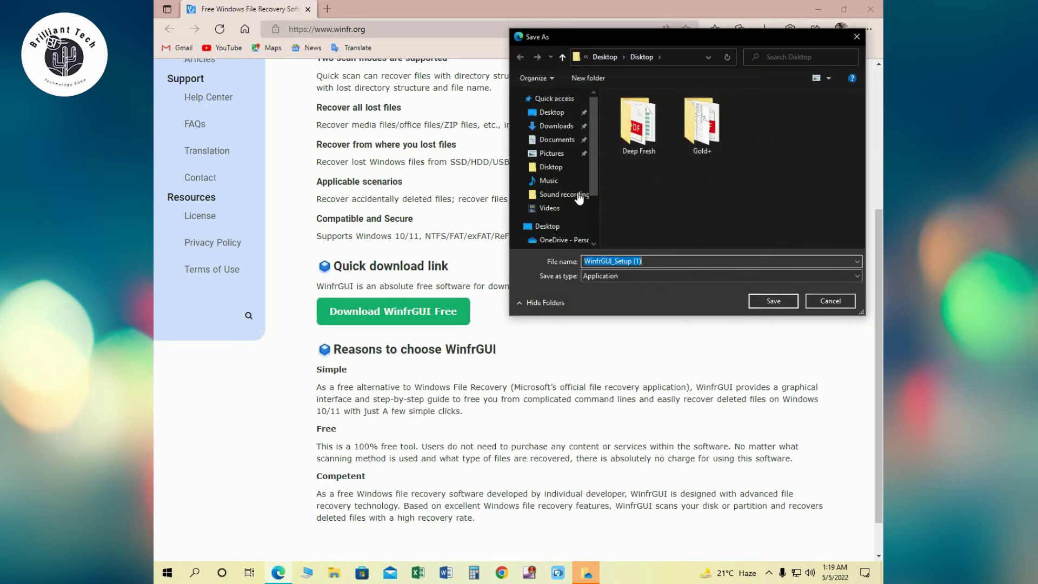
pyautogui.click(556, 125)
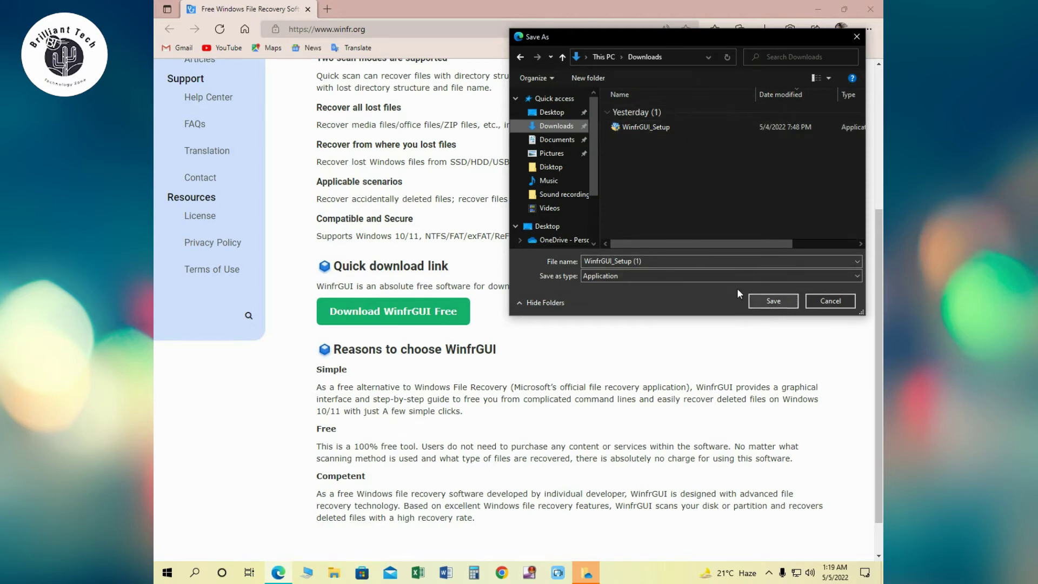
pyautogui.click(830, 301)
pyautogui.click(871, 9)
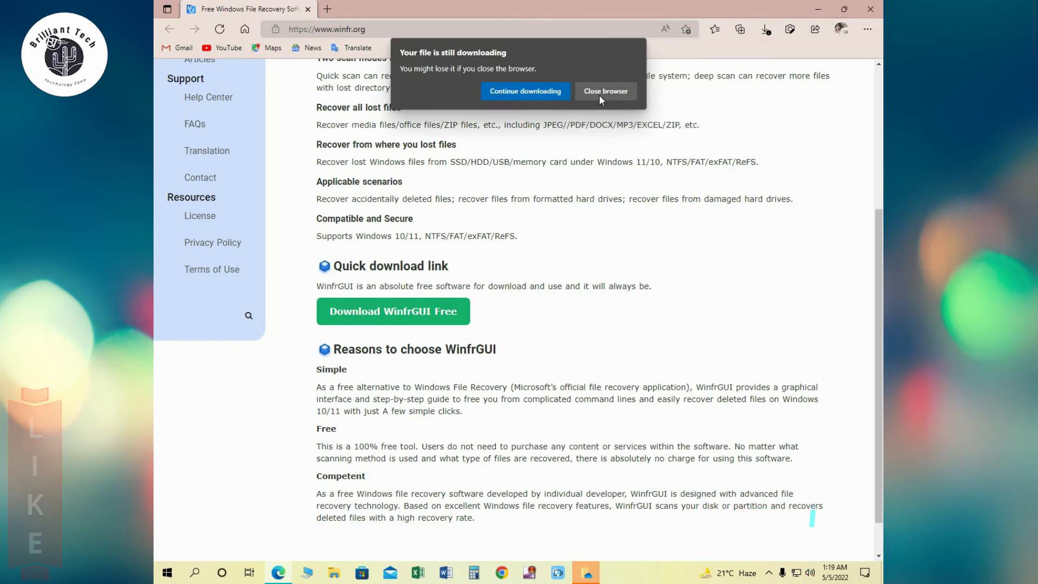
pyautogui.click(599, 92)
# Launch the WinfrGUI_Setup installer from the Downloads folder in File Explorer.
pyautogui.press('super+e')
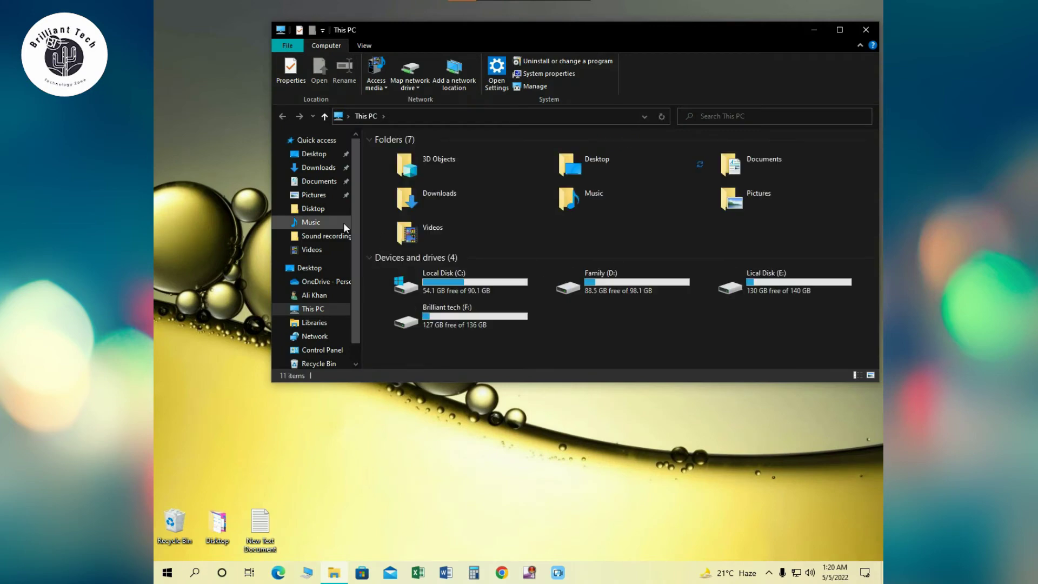
pyautogui.click(318, 169)
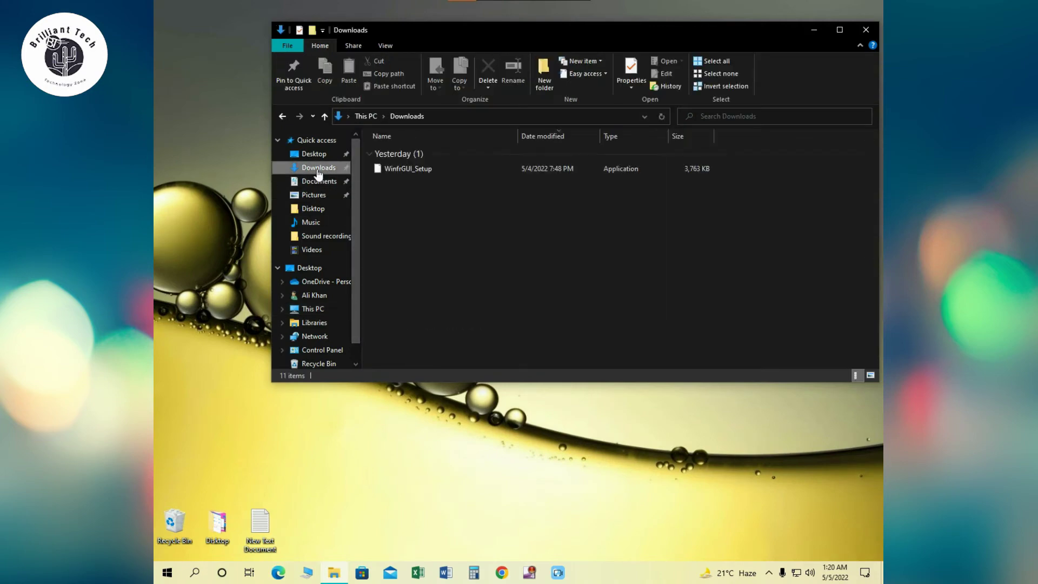
pyautogui.click(428, 170)
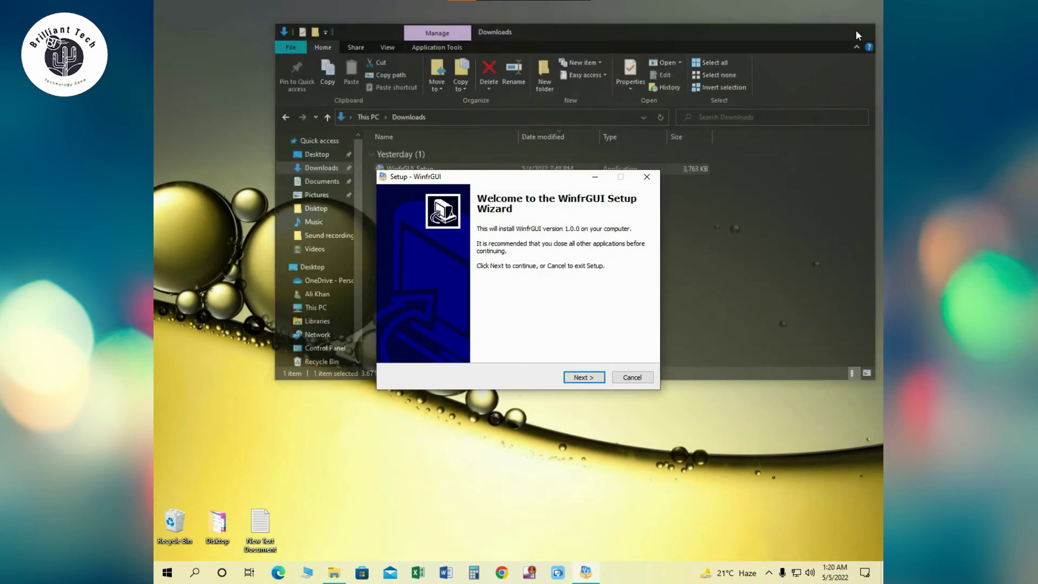
# Close the Downloads window and refresh the desktop.
pyautogui.click(859, 30)
pyautogui.rightClick(602, 61)
pyautogui.click(564, 92)
# Accept the license, install to the default C:\Program Files (x86)\WinfrGUI folder, and launch WinfrGUI.
pyautogui.click(577, 378)
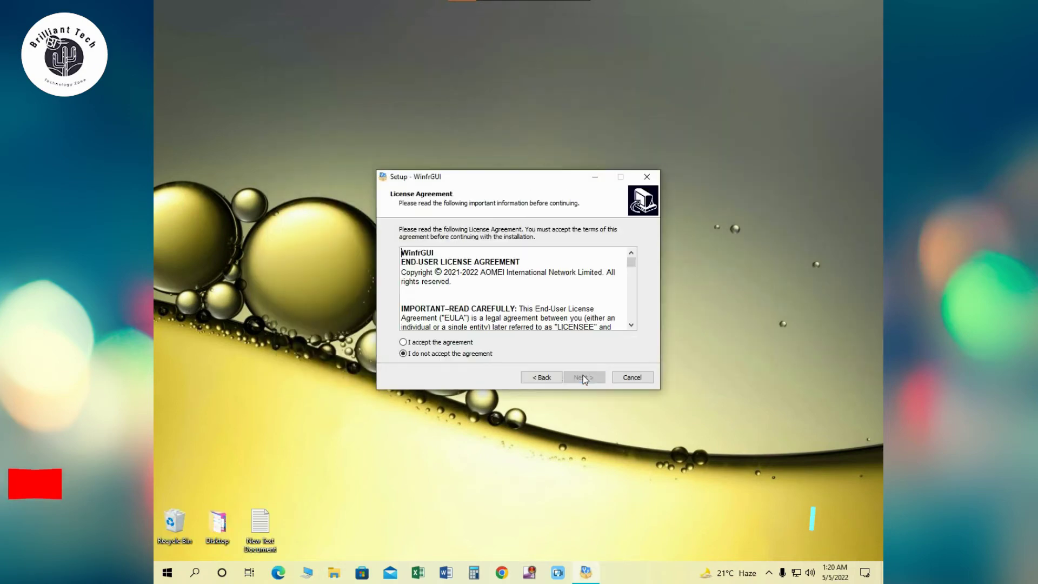
pyautogui.click(404, 342)
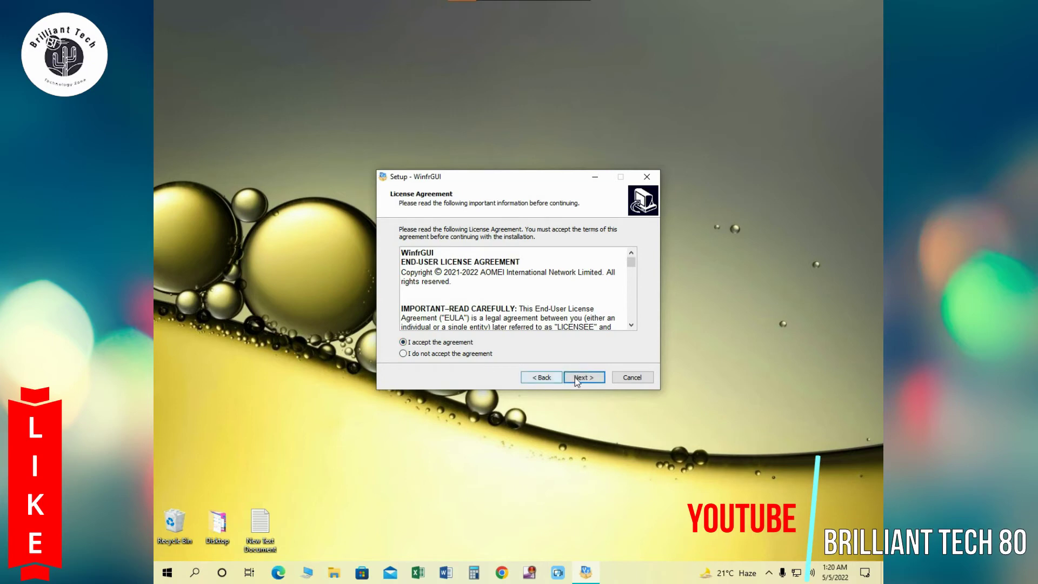
pyautogui.click(577, 378)
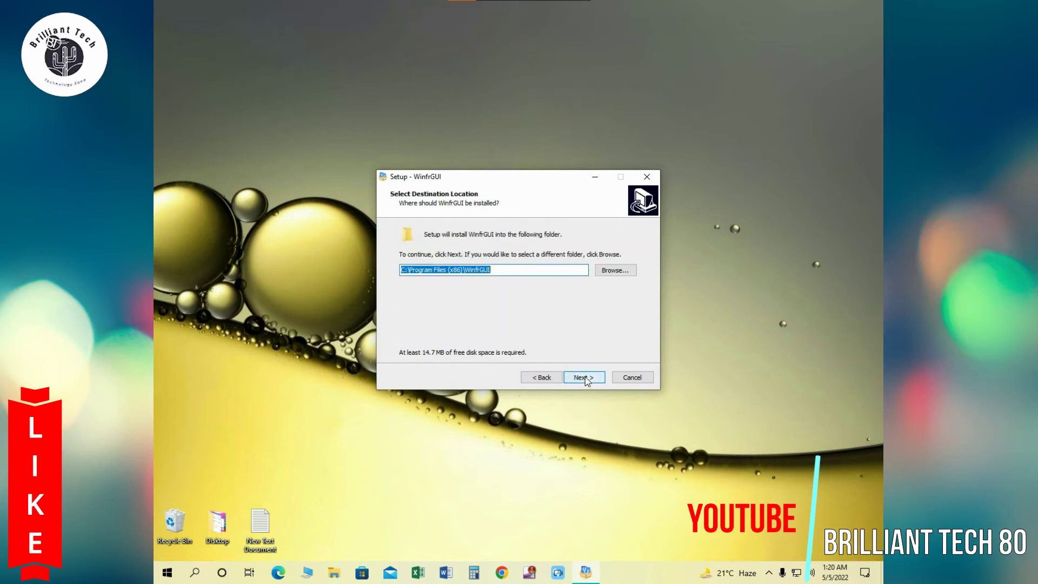
pyautogui.click(585, 378)
pyautogui.click(585, 379)
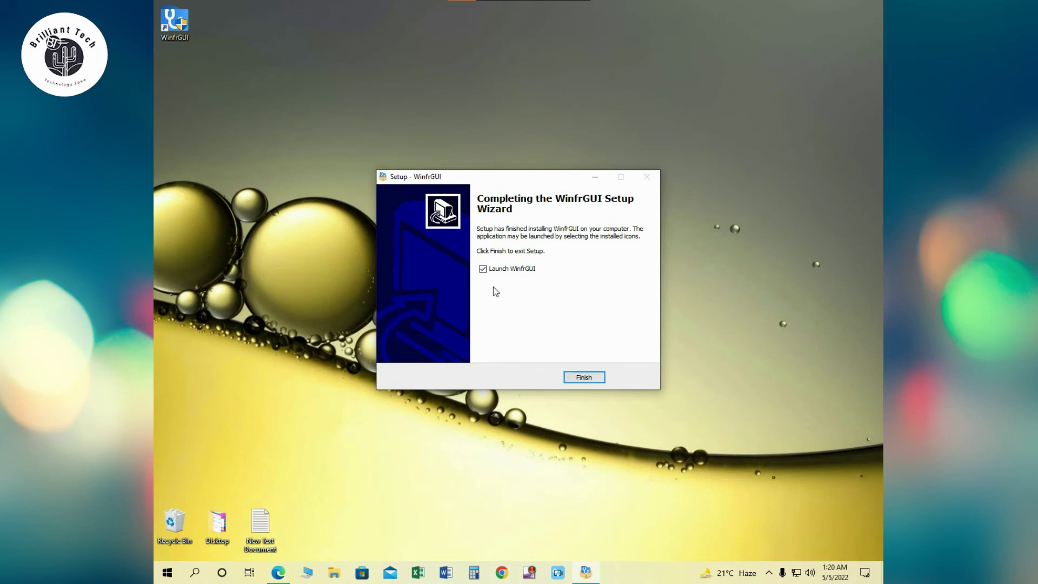
pyautogui.click(581, 380)
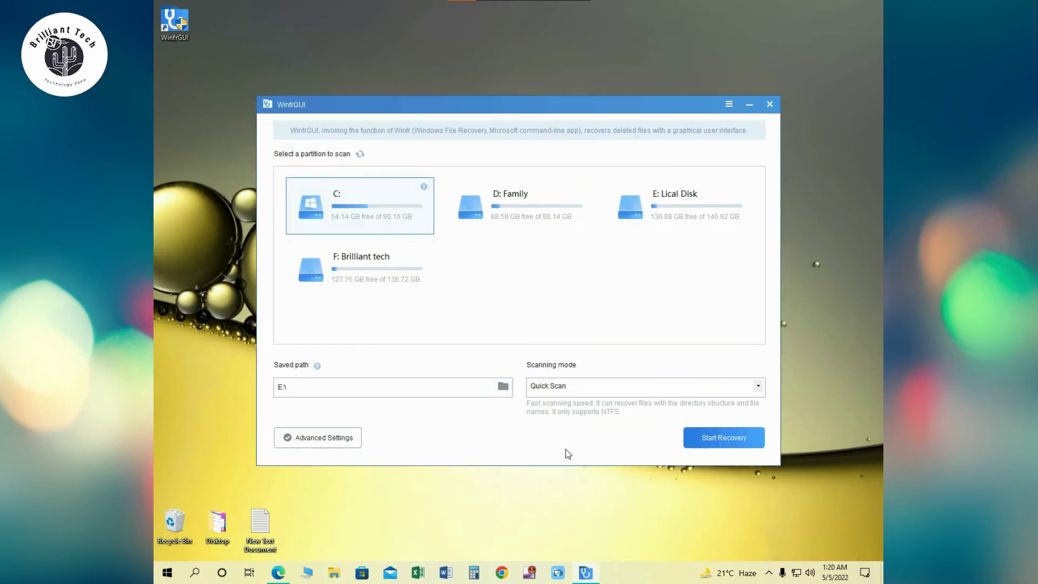
pyautogui.moveTo(570, 112); pyautogui.dragTo(601, 78)
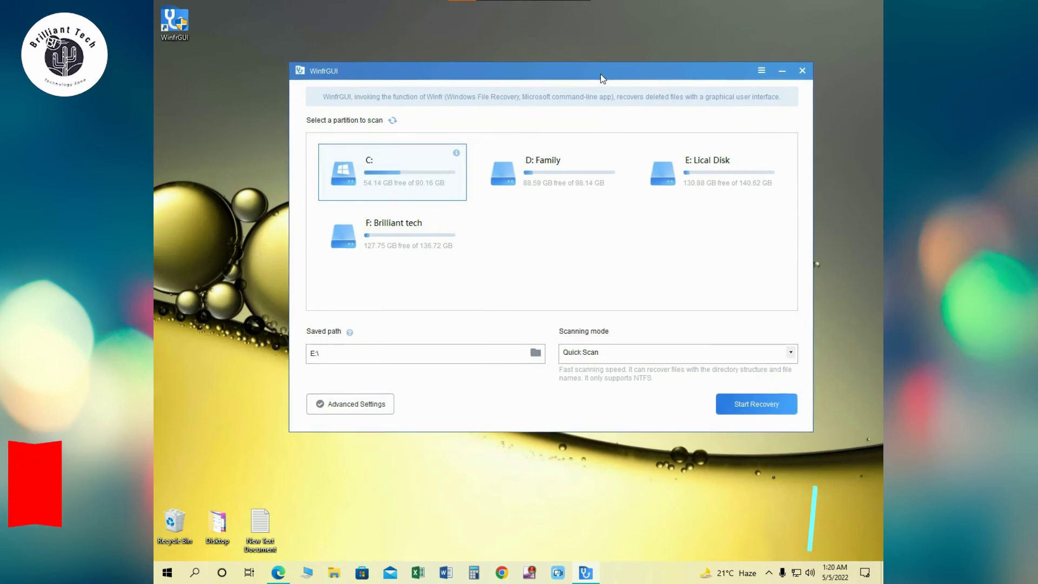
pyautogui.click(790, 353)
pyautogui.click(581, 372)
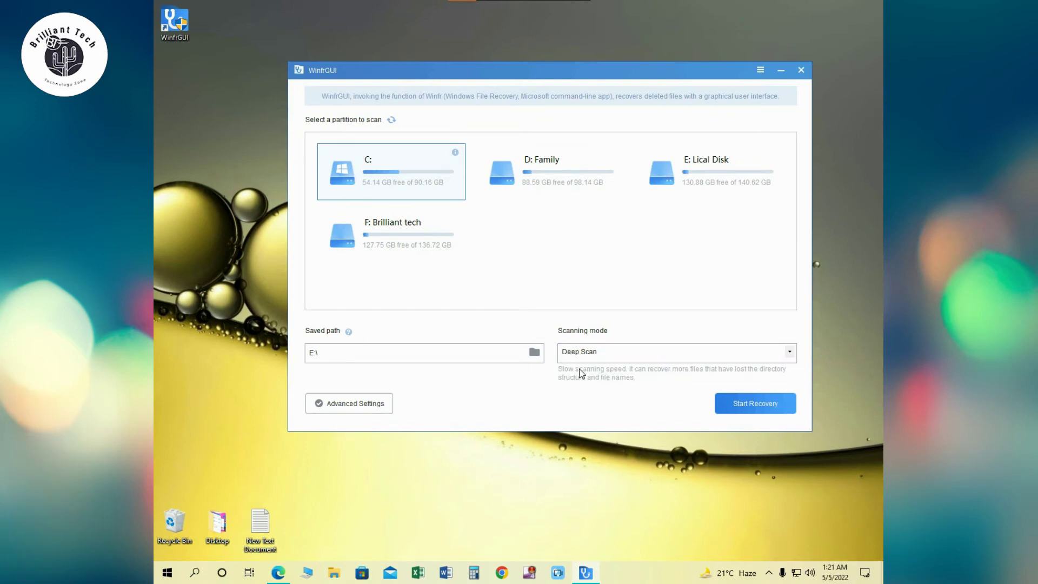
pyautogui.click(768, 358)
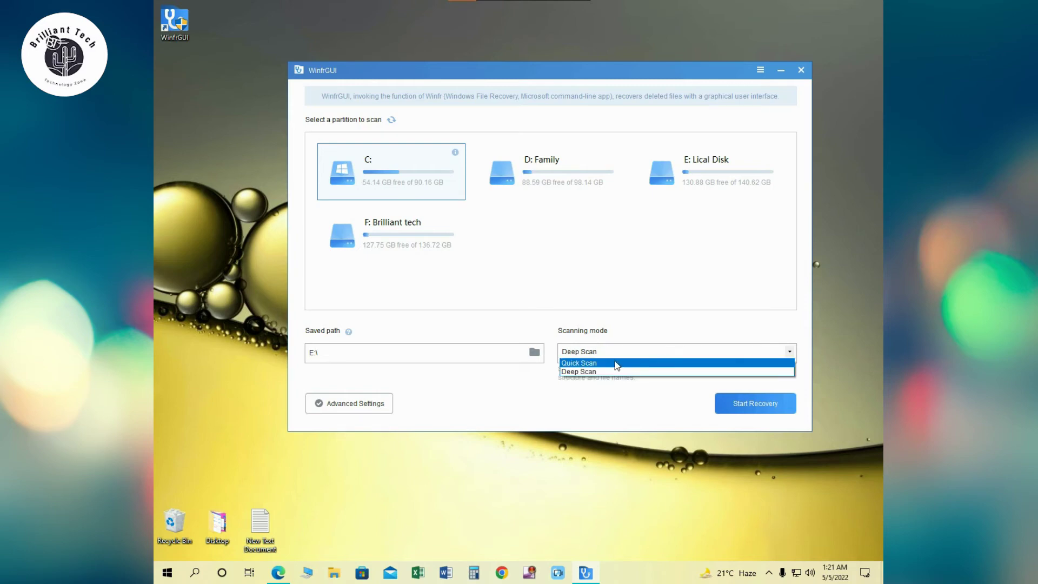
pyautogui.click(617, 364)
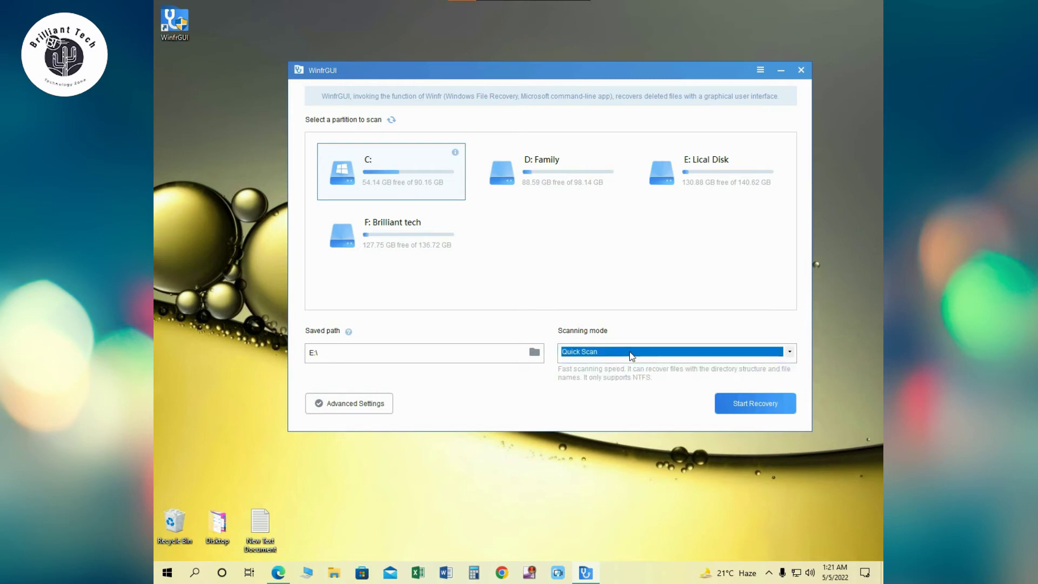
pyautogui.click(363, 406)
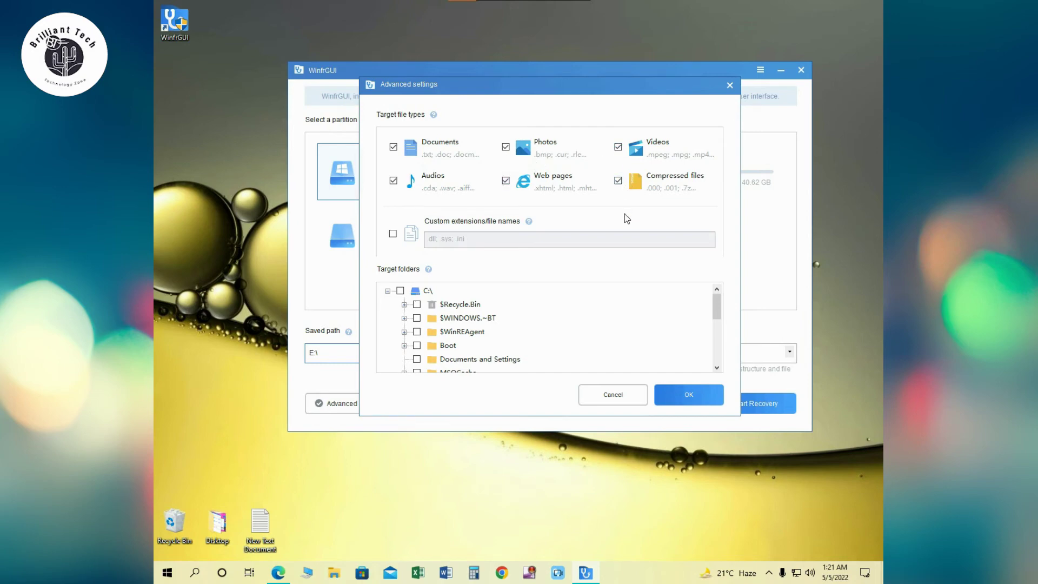
# Review the Advanced Settings target file types and folders, then confirm them.
pyautogui.scroll(-2, 541, 292)
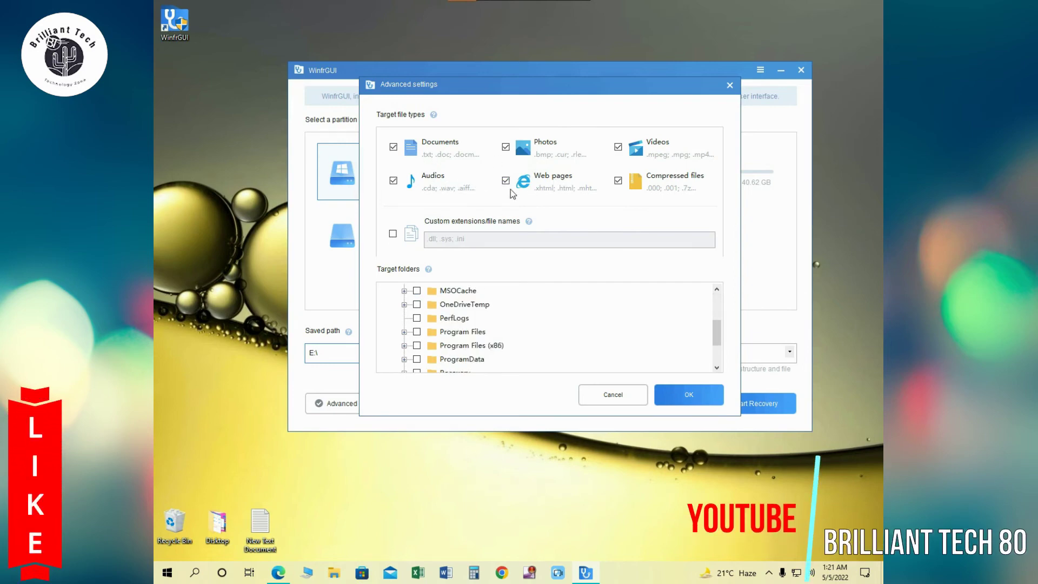
pyautogui.click(698, 390)
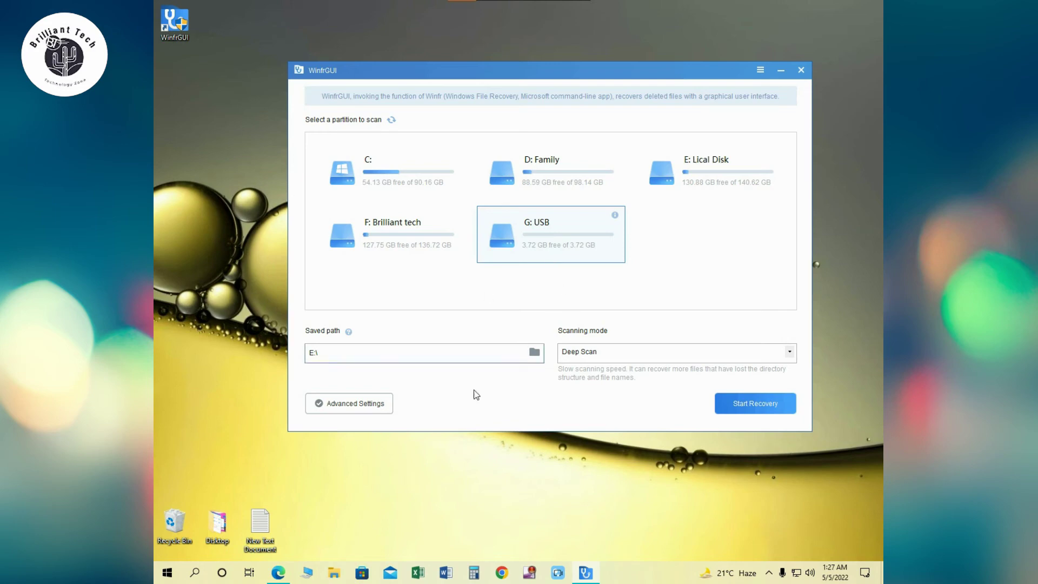
# Keep Deep Scan as the scanning mode and start recovering the G: USB drive.
pyautogui.click(650, 352)
pyautogui.click(655, 354)
pyautogui.click(757, 403)
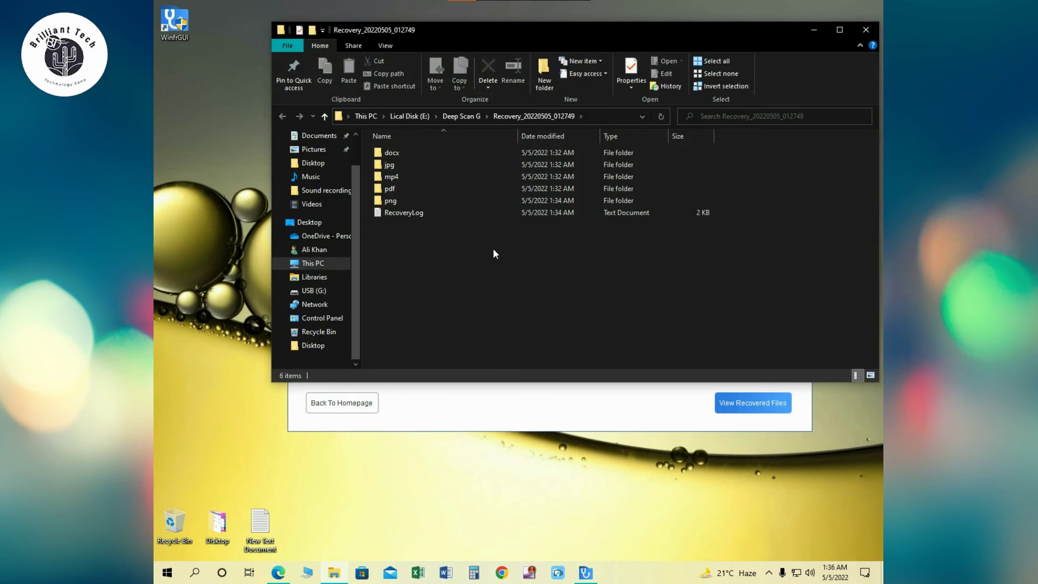
# Inspect the recovered docx files in Large icons view, then the jpg folder.
pyautogui.doubleClick(411, 151)
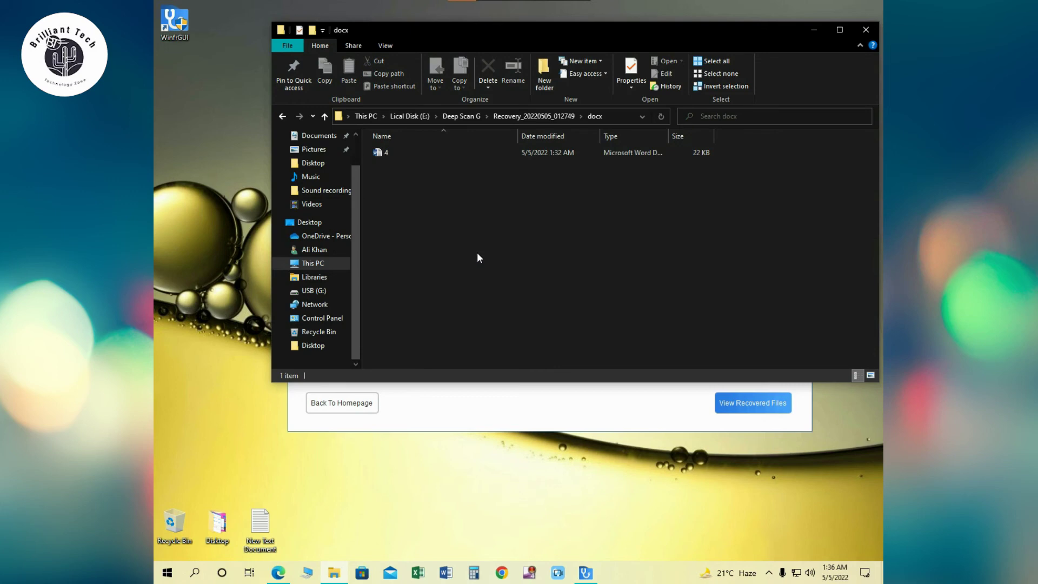
pyautogui.click(397, 151)
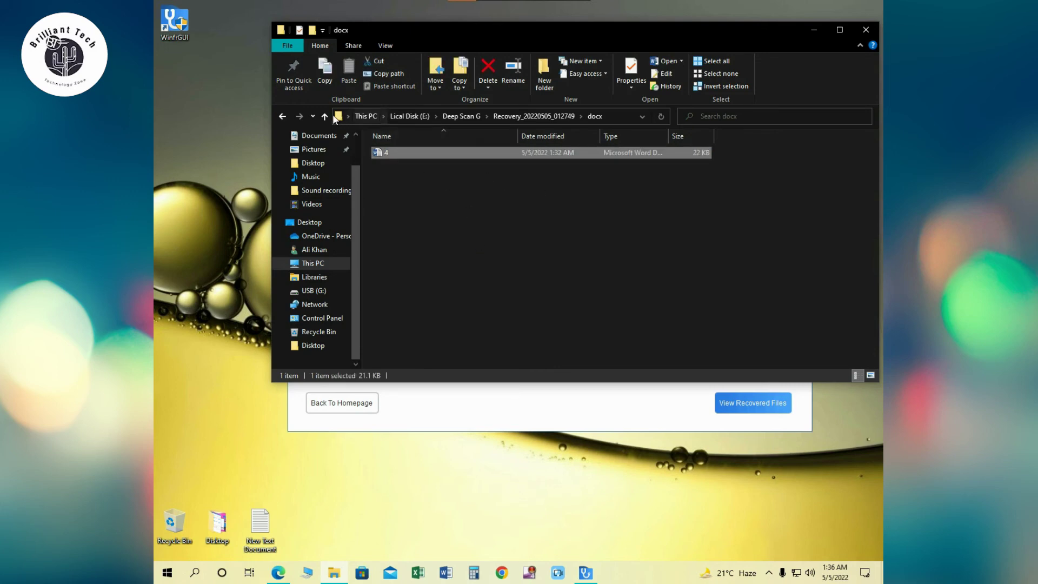
pyautogui.click(870, 375)
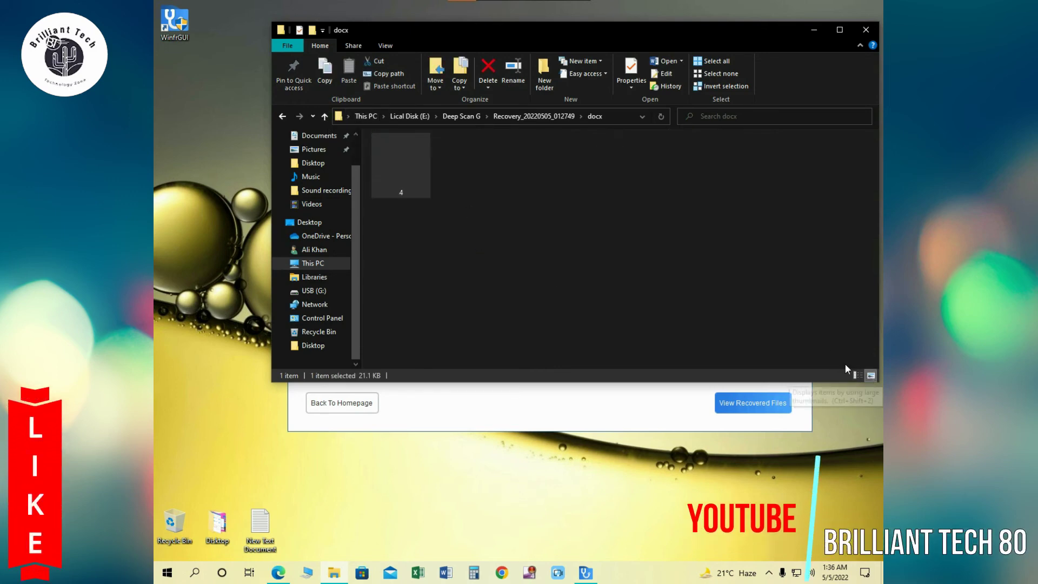
pyautogui.click(324, 115)
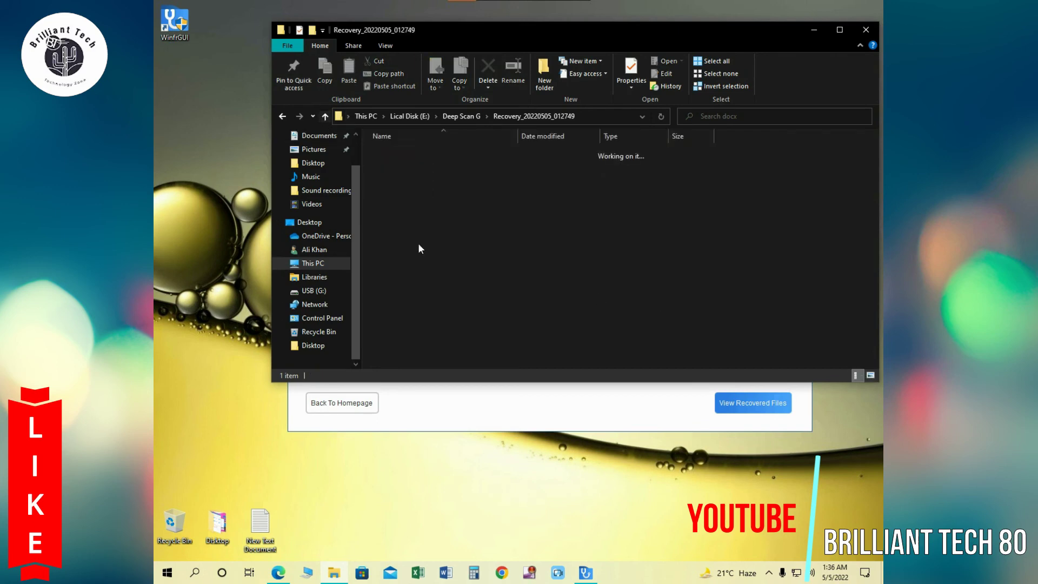
pyautogui.click(398, 165)
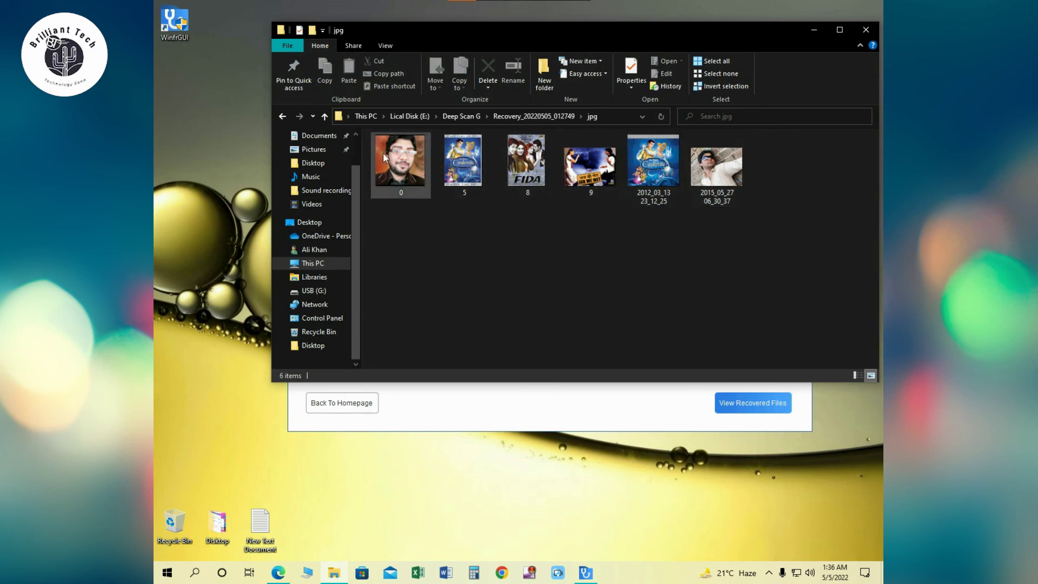
pyautogui.click(326, 118)
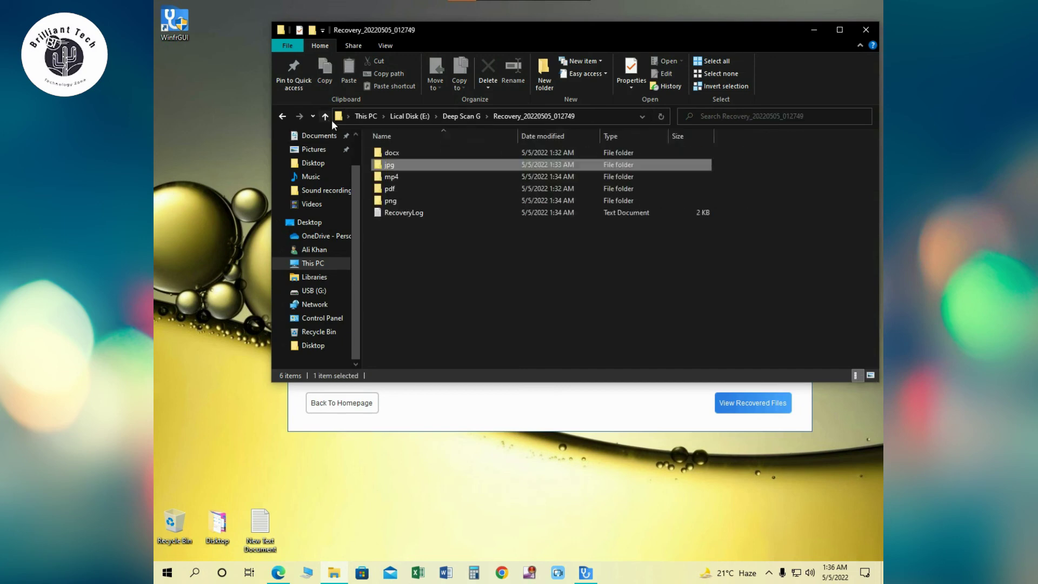
# View the recovered mp4 folder in Details view, then open the pdf and png folders.
pyautogui.click(430, 177)
pyautogui.doubleClick(429, 177)
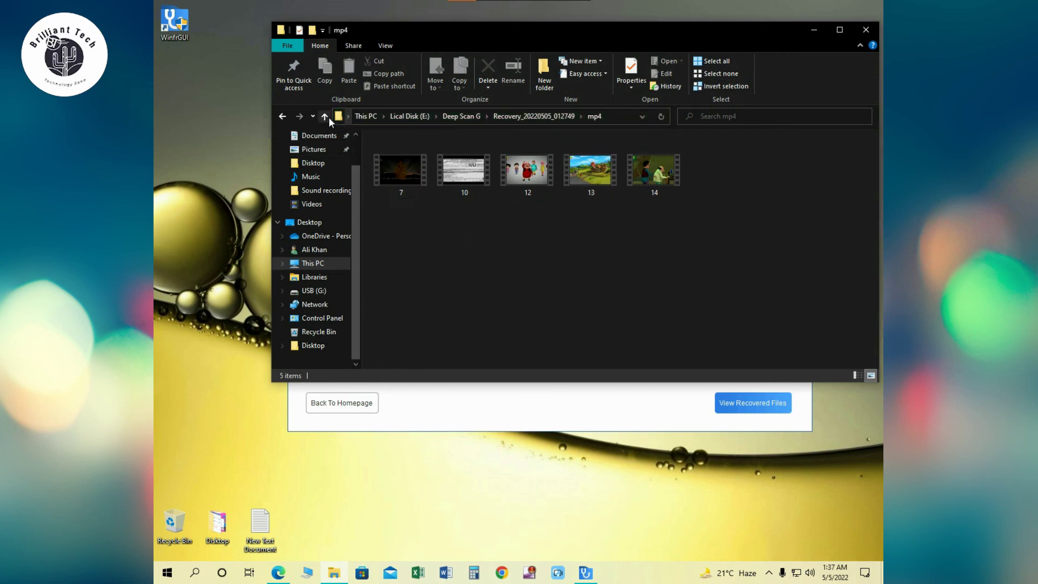
pyautogui.hotkey('ctrl', 'shift', '6')
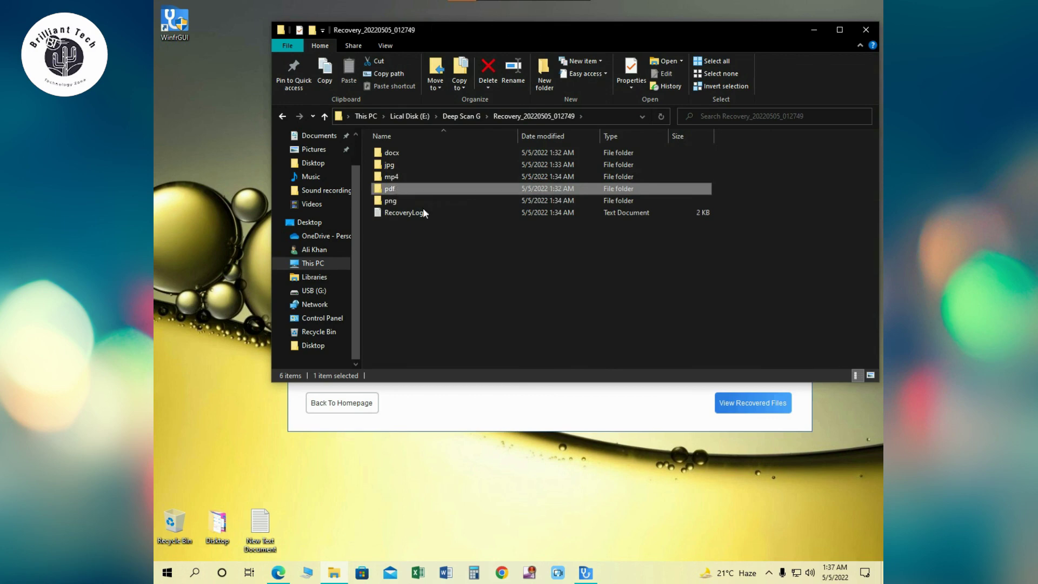
pyautogui.doubleClick(410, 176)
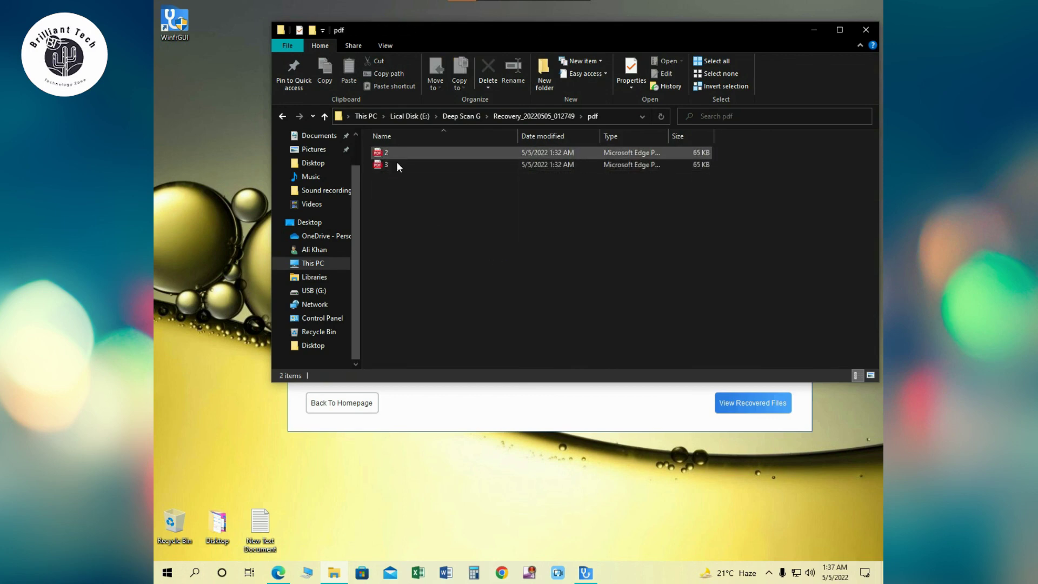
pyautogui.click(325, 115)
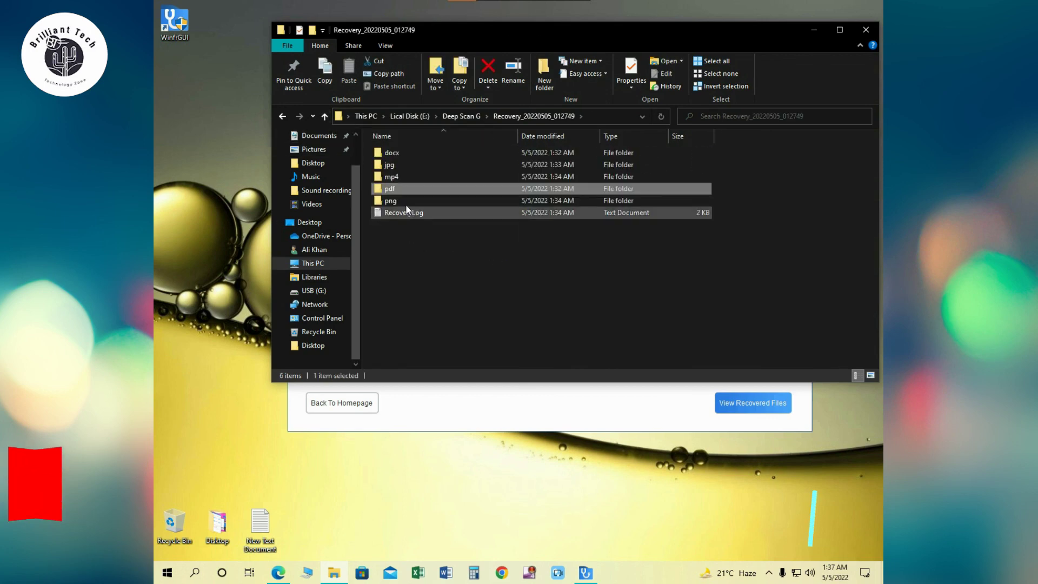
pyautogui.doubleClick(399, 203)
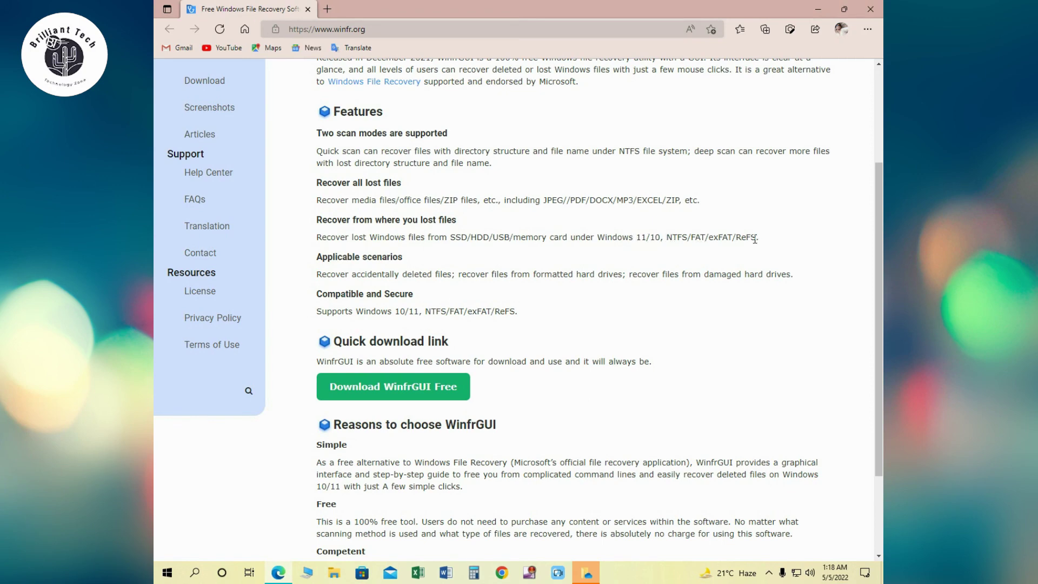
pyautogui.moveTo(666, 236); pyautogui.dragTo(785, 241)
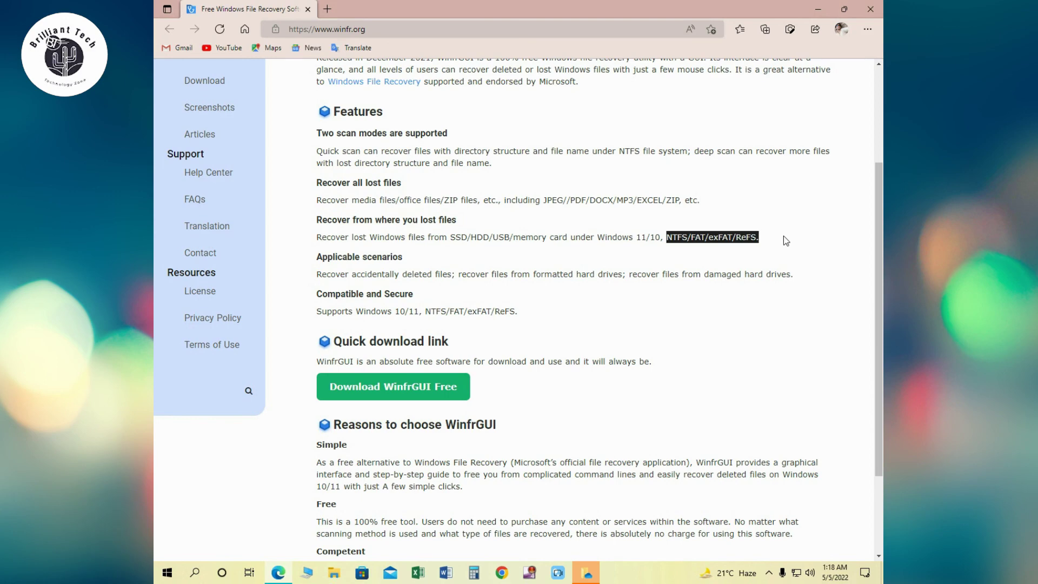
pyautogui.click(786, 241)
pyautogui.scroll(-1, 686, 261)
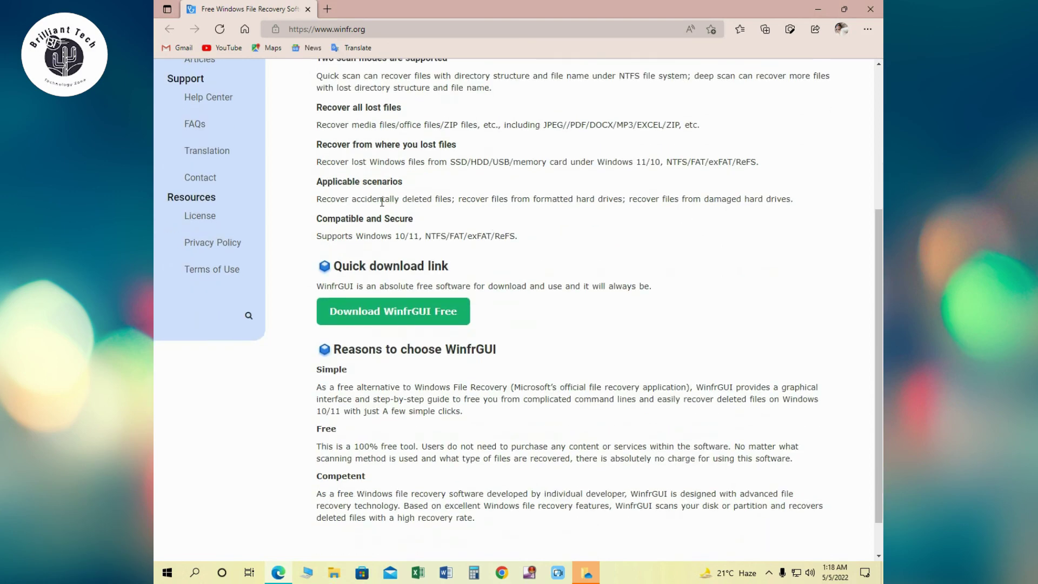